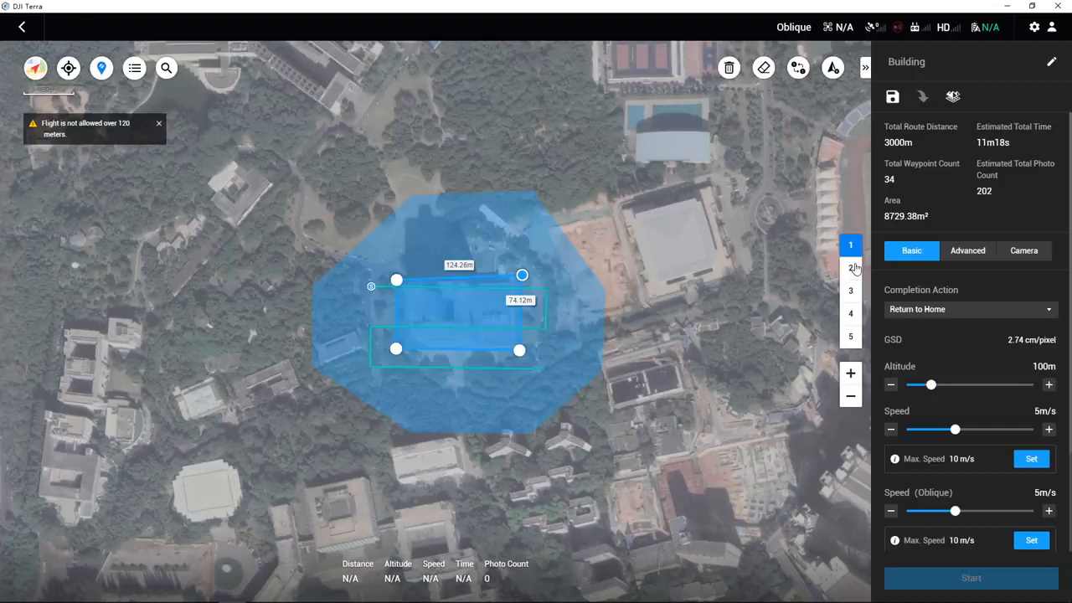
Examine flight routes 2 to 5 of the Building oblique mission one after another
click(851, 269)
click(850, 291)
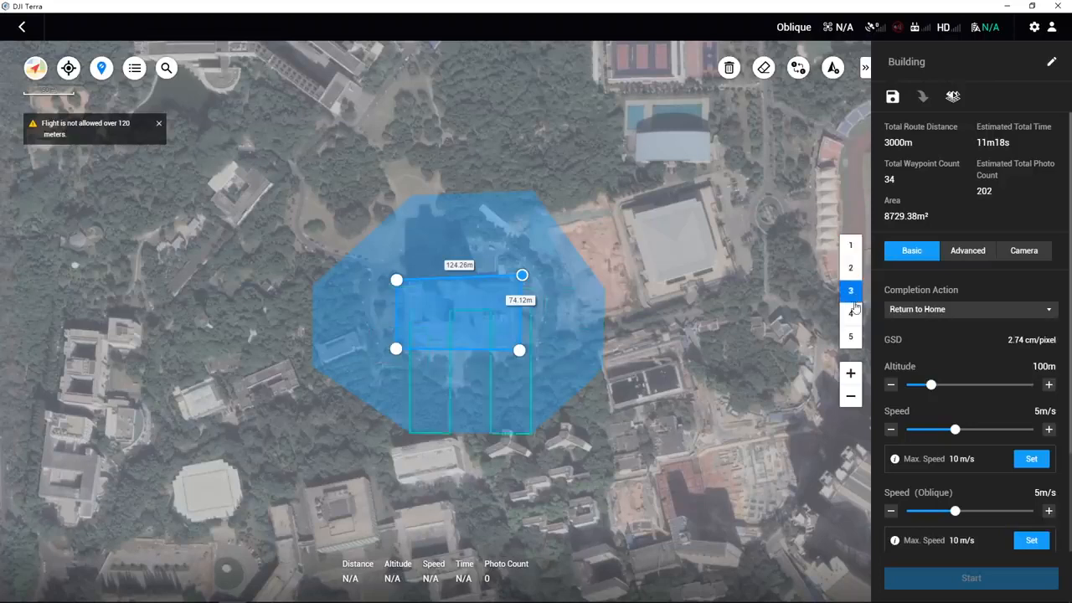
click(851, 313)
click(851, 337)
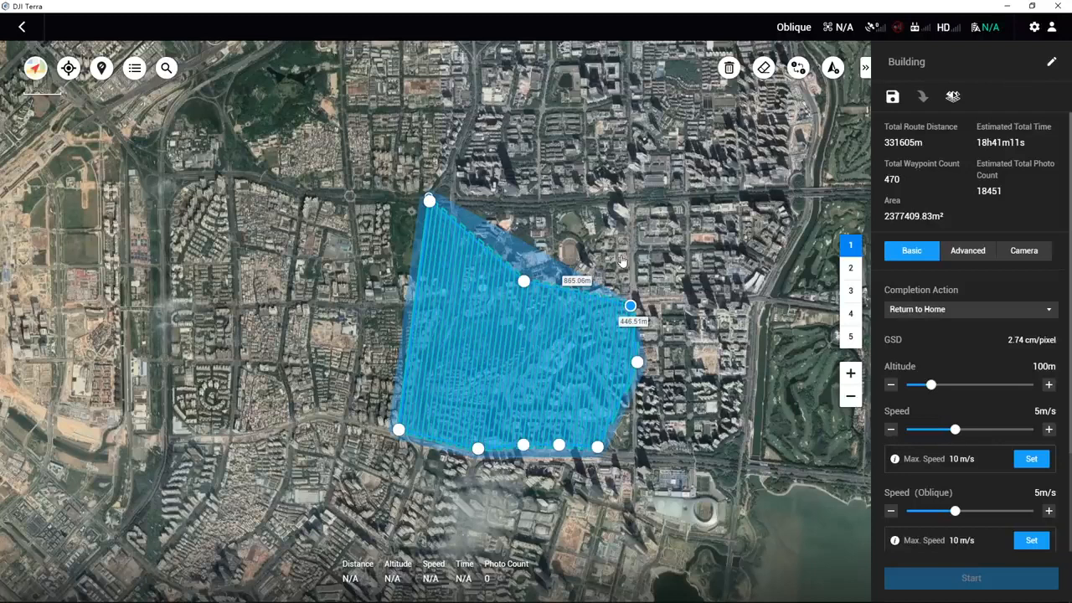
Try to outline a much larger survey area over the city blocks by placing its corner points
click(621, 244)
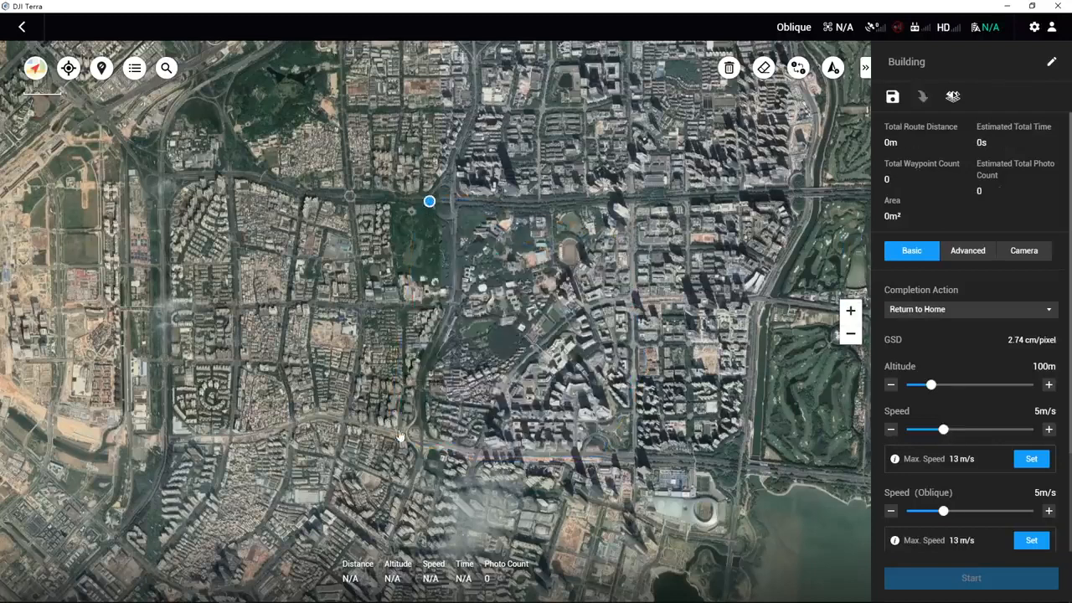
click(398, 430)
click(633, 463)
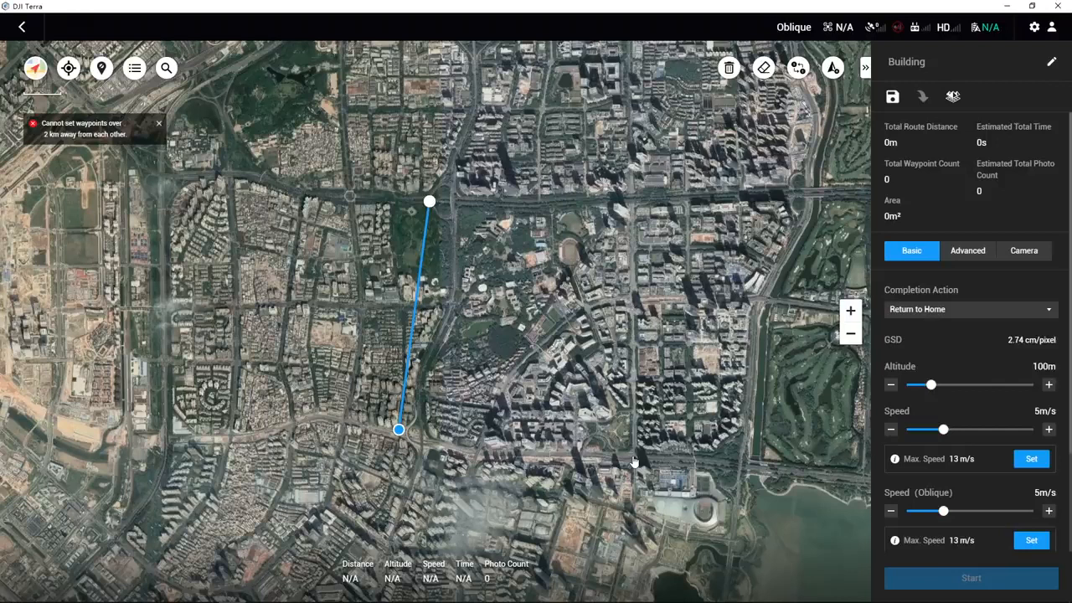
click(477, 450)
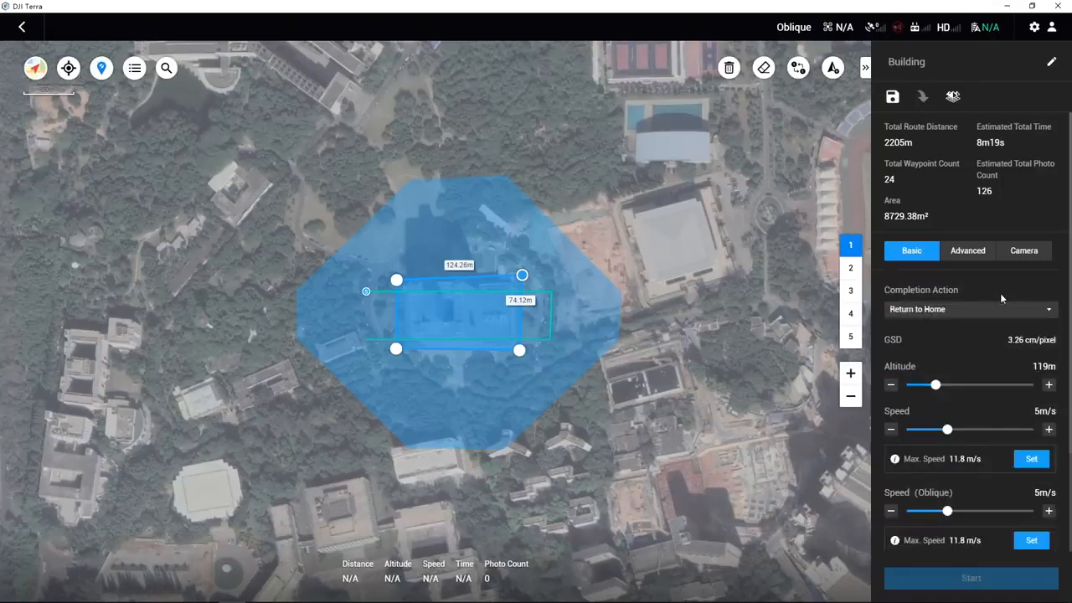
Set the flight altitude of the Building mission to 119 m
click(967, 250)
click(1023, 250)
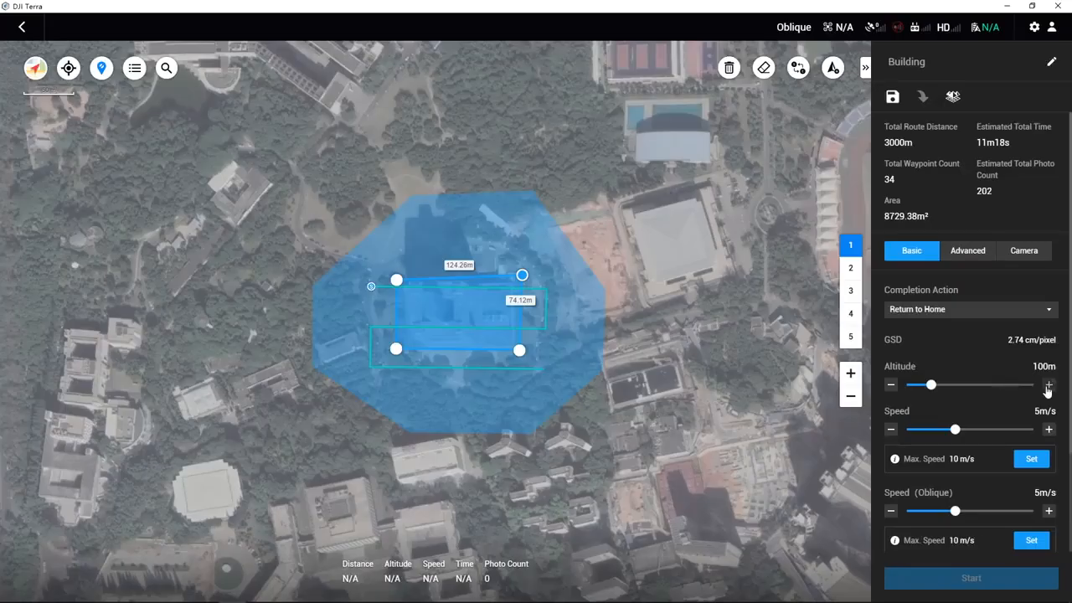
click(1048, 385)
click(1047, 384)
click(1047, 384)
click(1047, 385)
click(1047, 385)
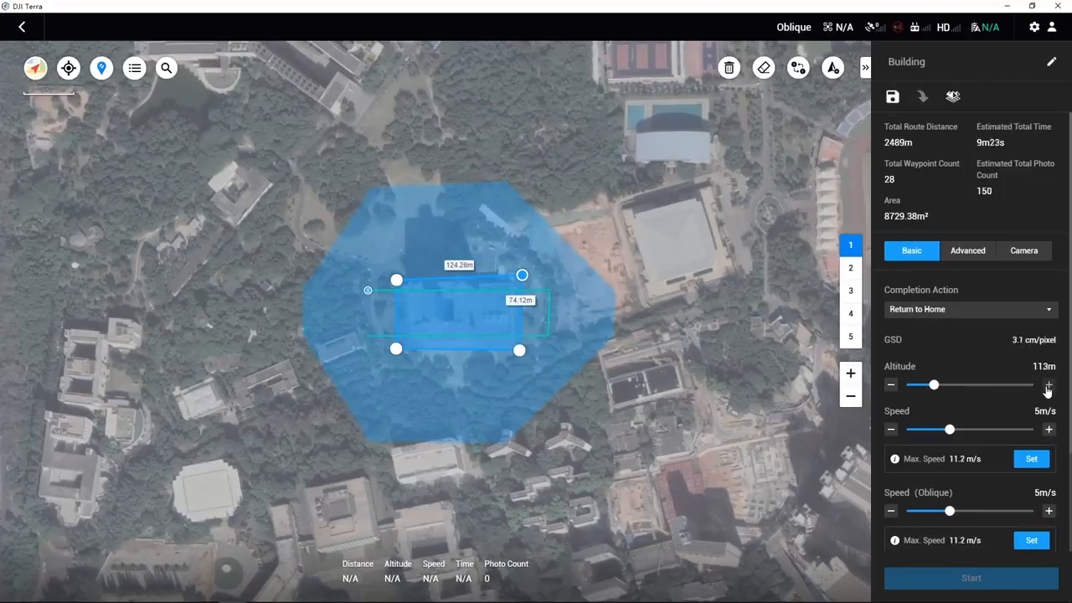
click(1048, 385)
click(1048, 385)
click(1048, 385)
click(1048, 386)
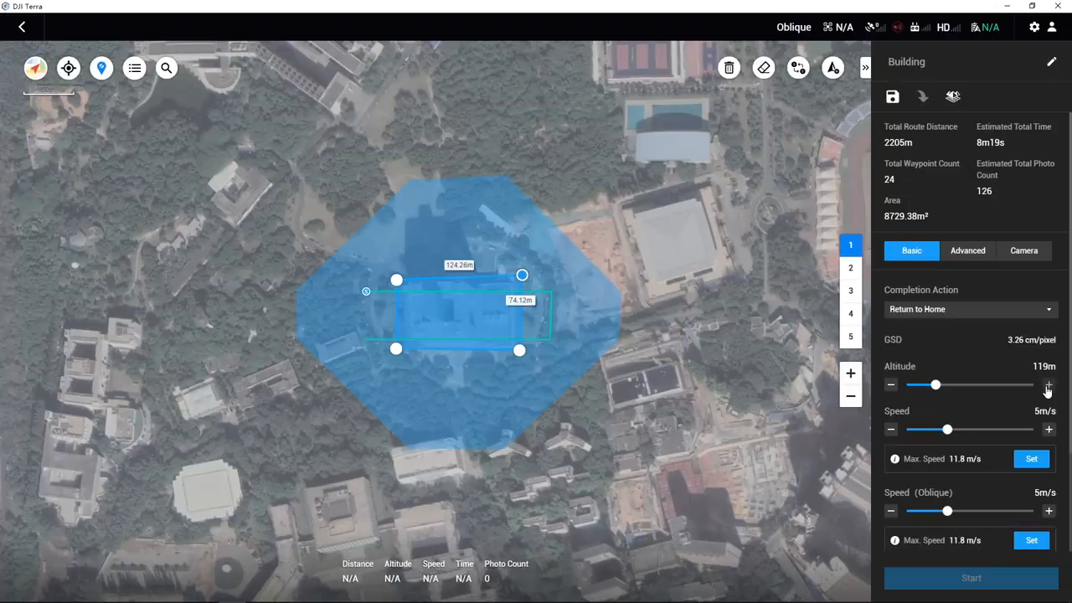
Choose Return to Home as the completion action and set the aircraft's RTH altitude to 120 m
click(986, 315)
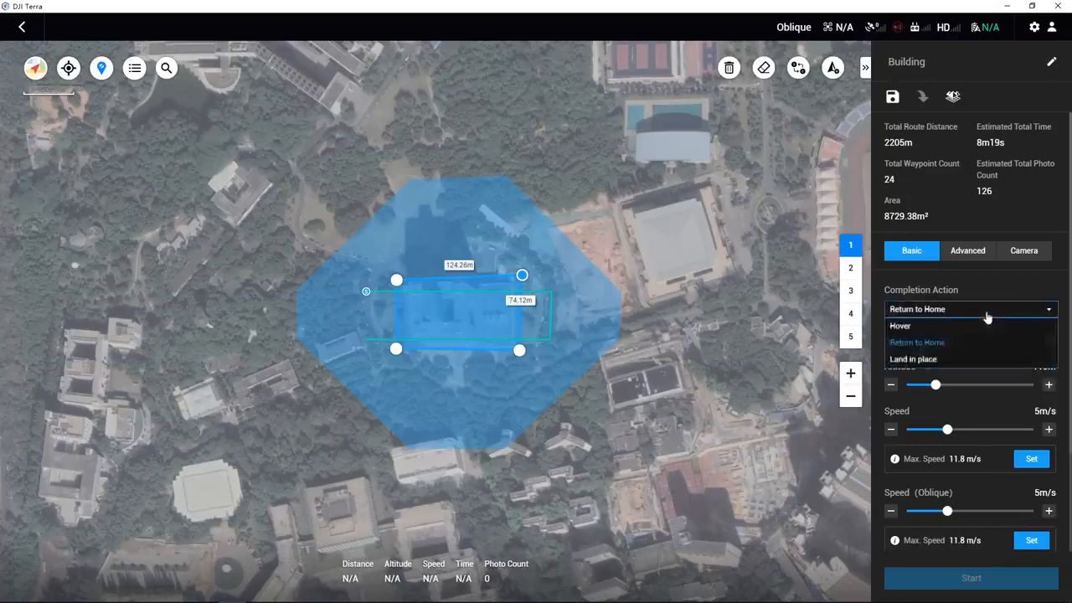
click(995, 344)
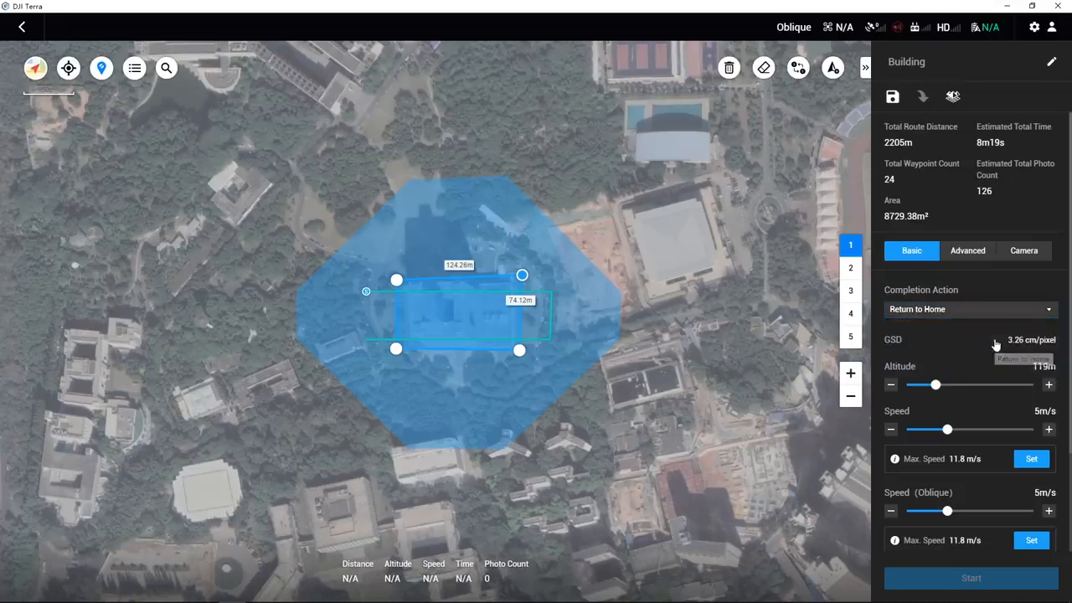
click(1034, 27)
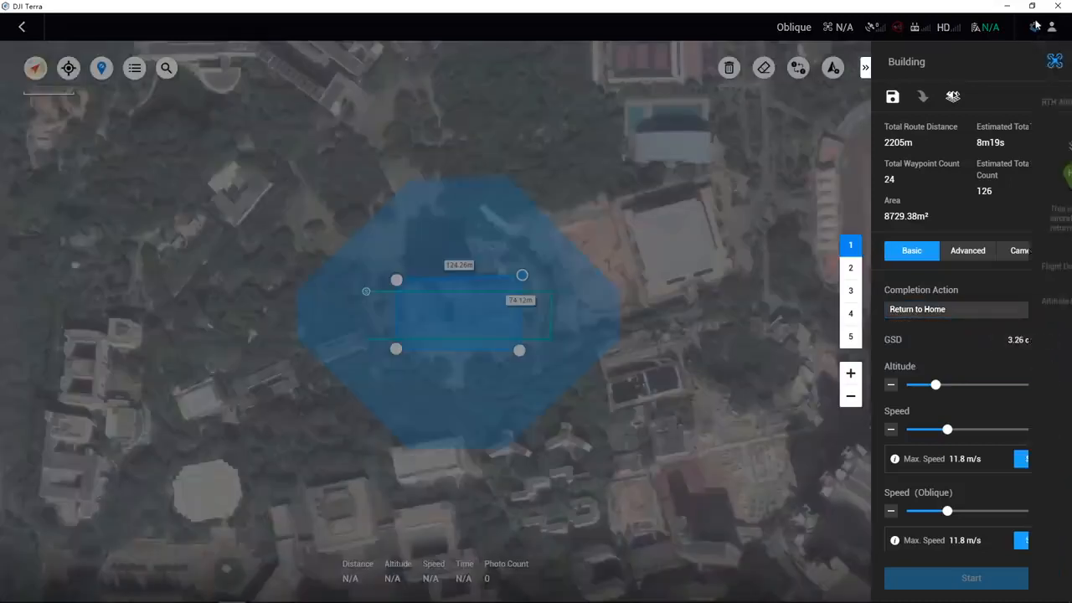
click(1047, 103)
text(120)
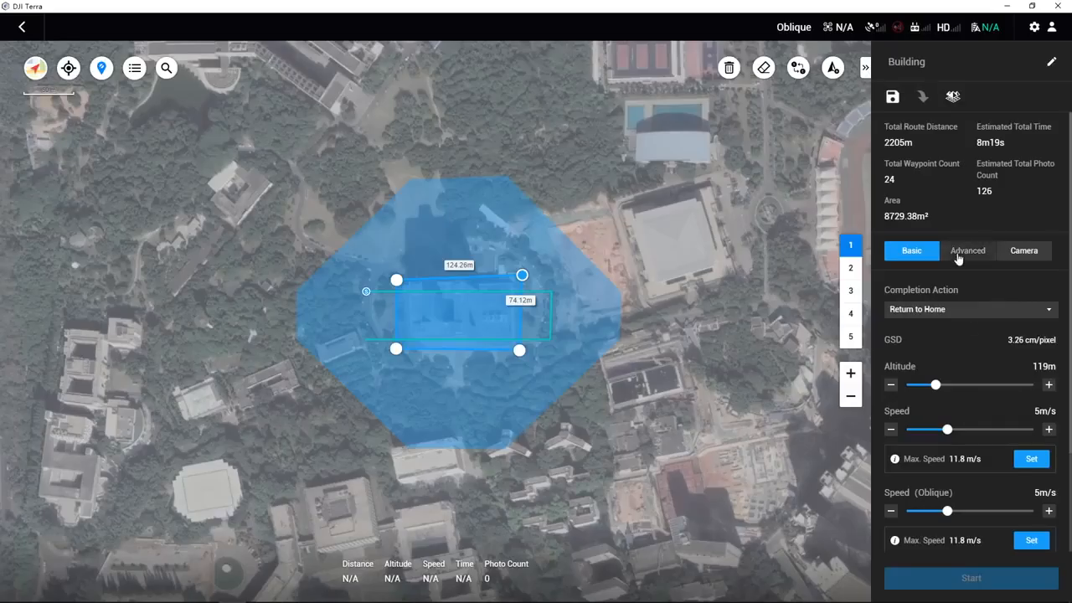
Set the mission's side overlap ratio to 80% in the advanced route settings
click(958, 253)
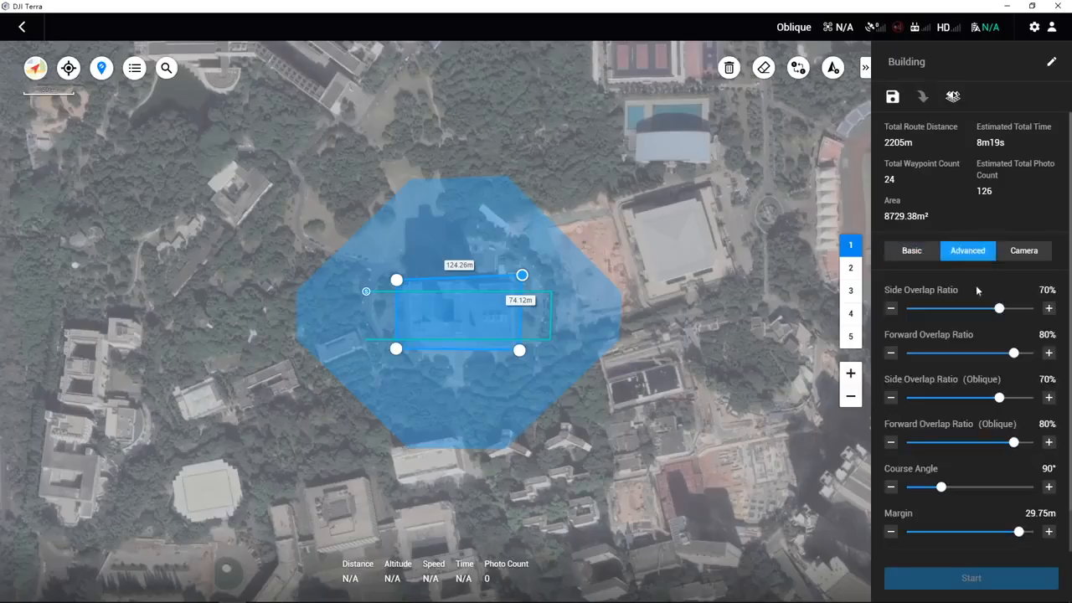
scroll(1028, 353, down, 2)
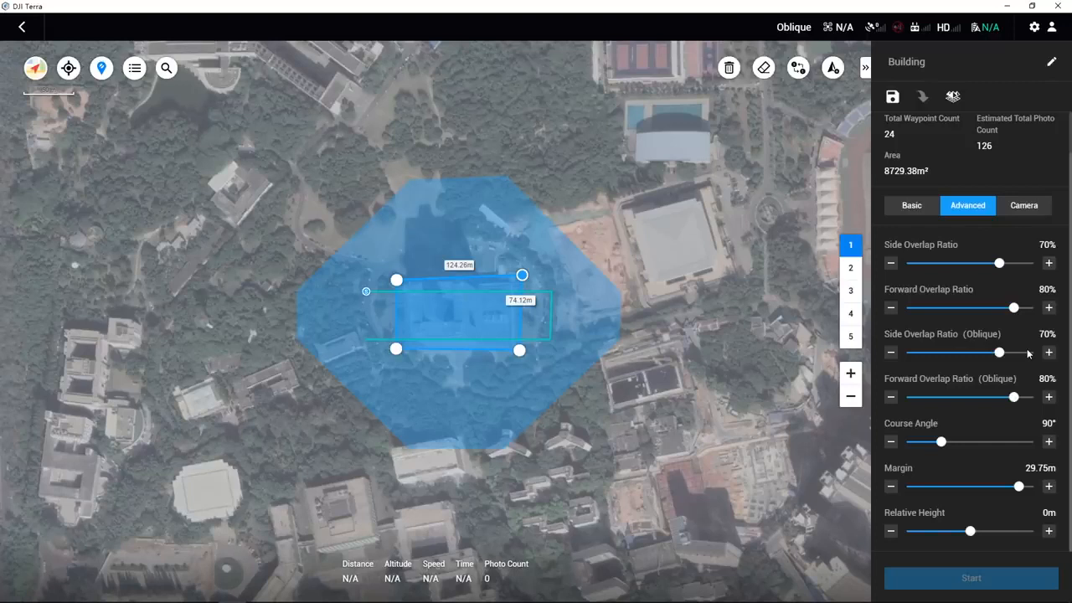
scroll(1028, 354, up, 2)
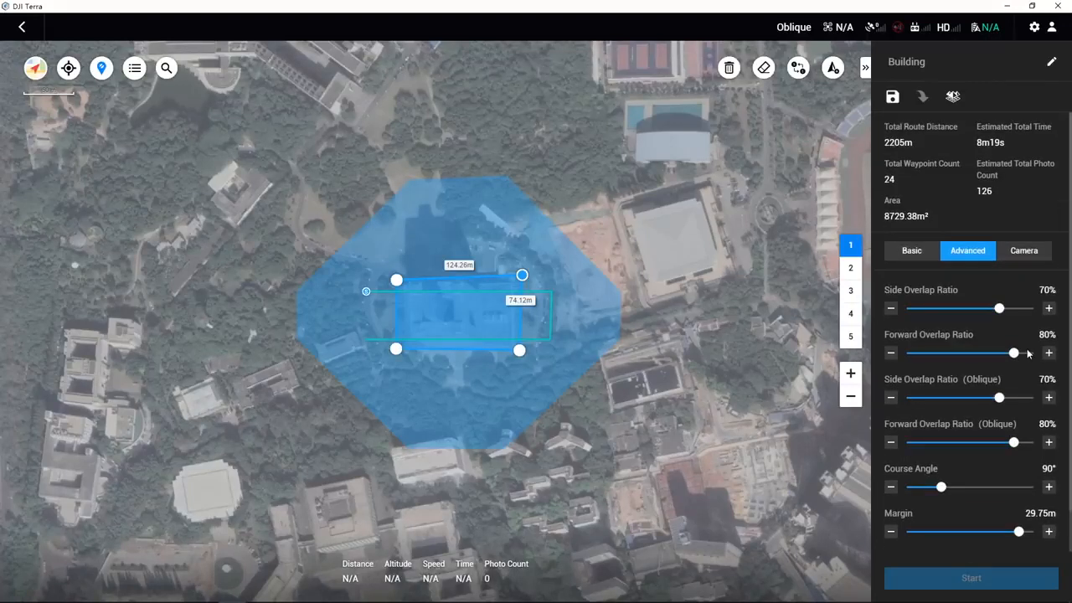
click(1049, 309)
click(1049, 309)
click(1049, 309)
click(1050, 309)
click(1049, 309)
click(1049, 309)
click(1049, 309)
click(1049, 309)
click(1049, 309)
click(1049, 309)
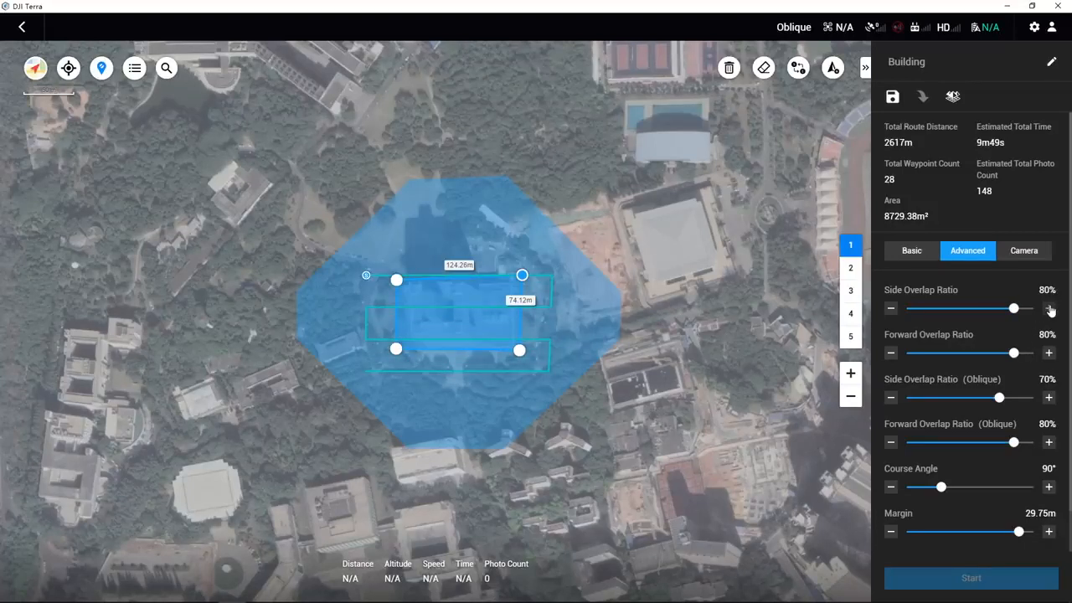
Set the mission's non-oblique forward overlap ratio to 85%
click(1049, 352)
click(1049, 352)
click(1049, 352)
click(1049, 353)
click(1050, 352)
Set the side overlap ratio of the oblique routes to 75%
click(1048, 397)
click(1048, 397)
click(1048, 397)
click(1048, 397)
click(1048, 397)
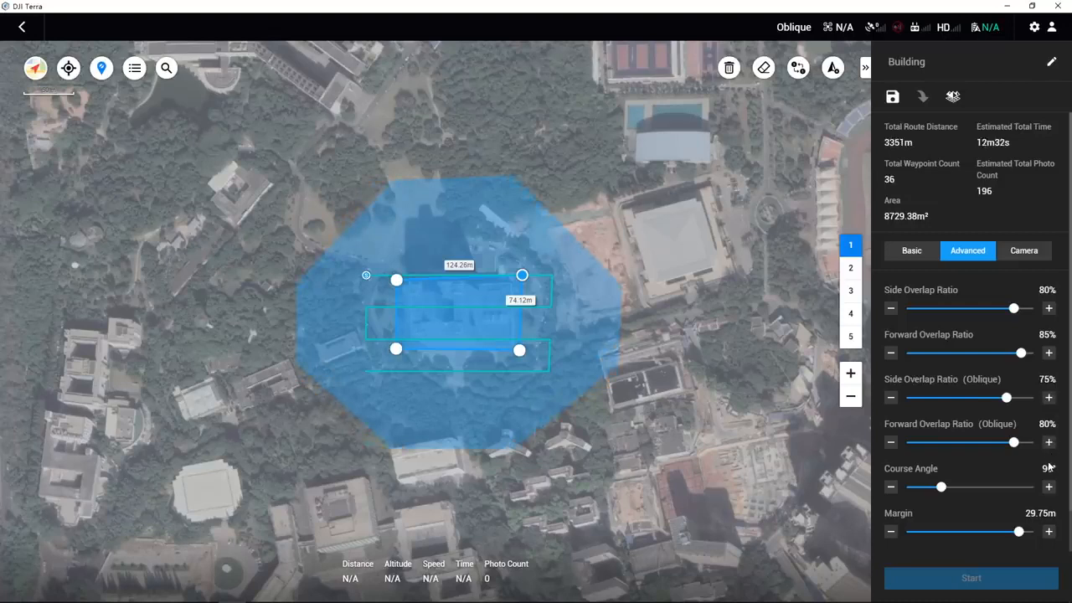
Raise the forward overlap ratio of the oblique routes by 5%
click(1048, 443)
click(1048, 442)
click(1049, 442)
click(1047, 444)
click(1048, 444)
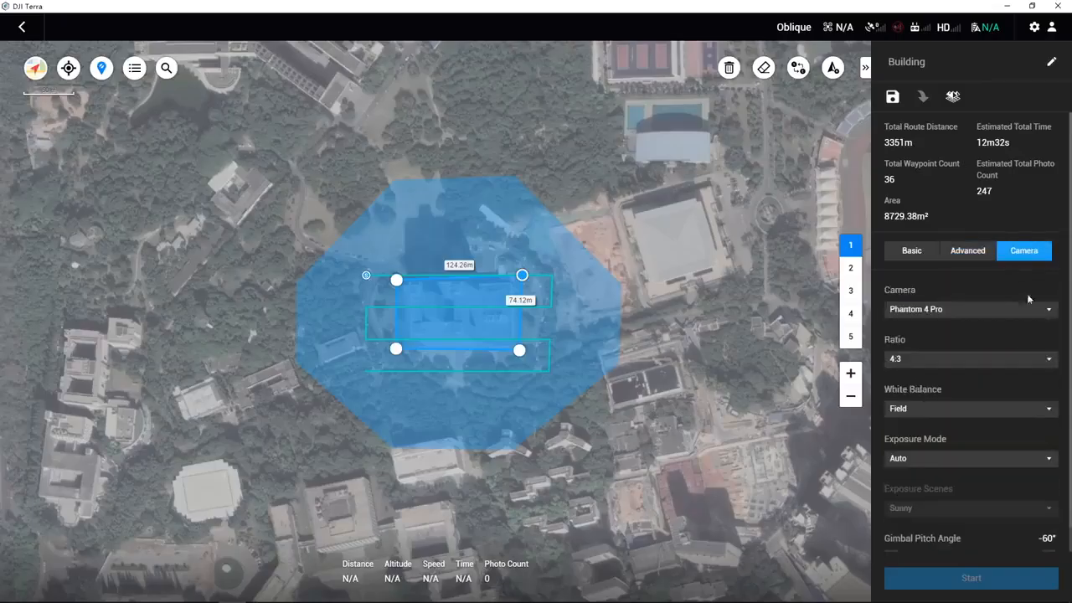
Choose Phantom 4 RTK as the mission's camera and raise the gimbal pitch angle by several degrees
click(1024, 310)
click(1009, 355)
scroll(1013, 417, down, 1)
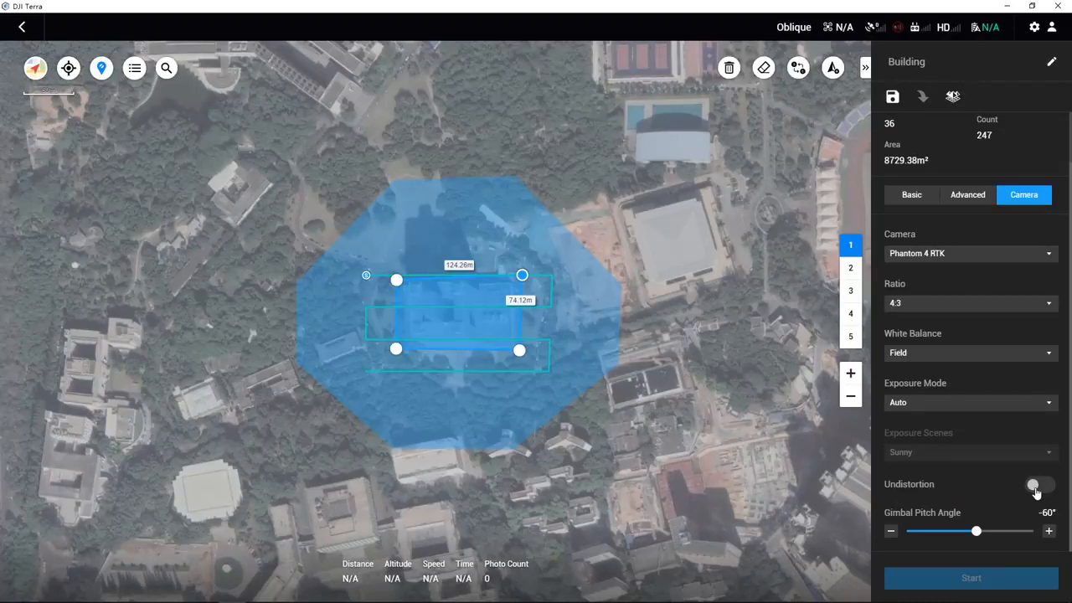
click(1048, 532)
click(1047, 532)
click(1048, 532)
click(1047, 532)
click(1047, 531)
click(1048, 531)
click(1047, 532)
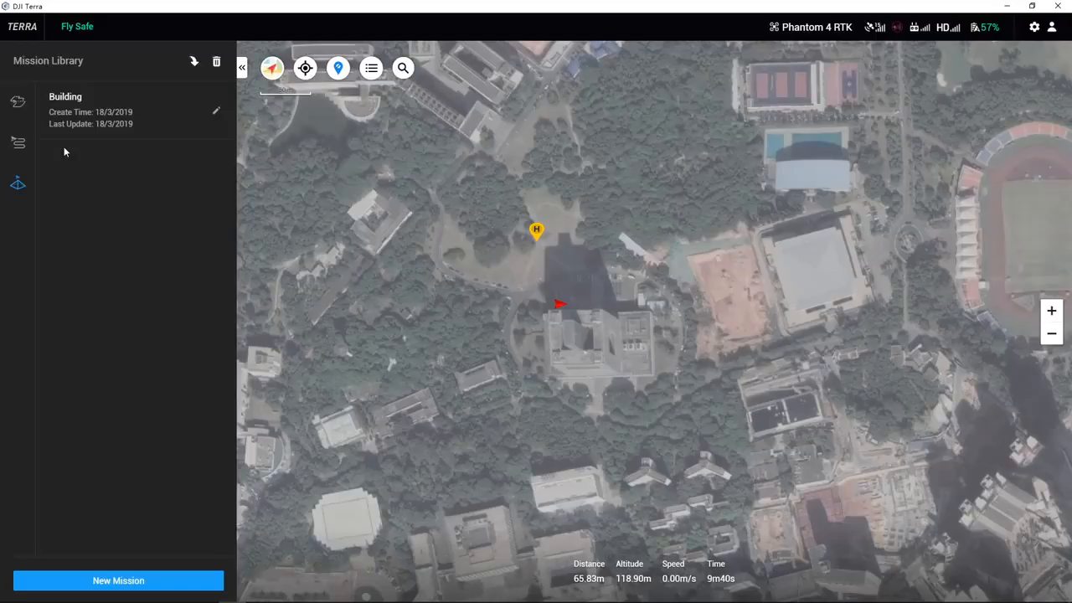
Open the saved Building mission for editing, accept its checklist and start the flight
click(84, 117)
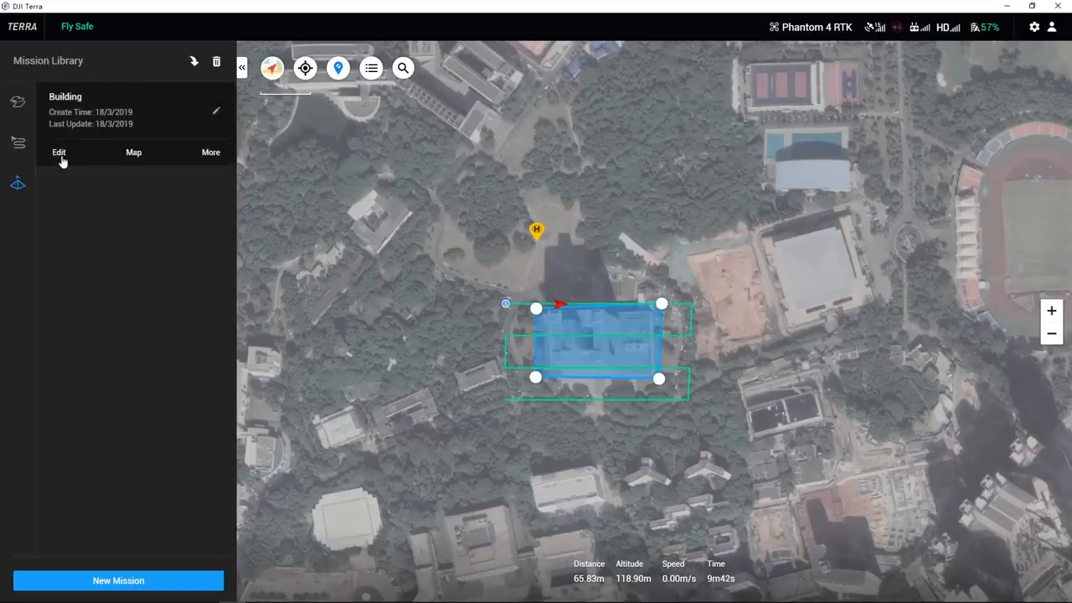
click(59, 154)
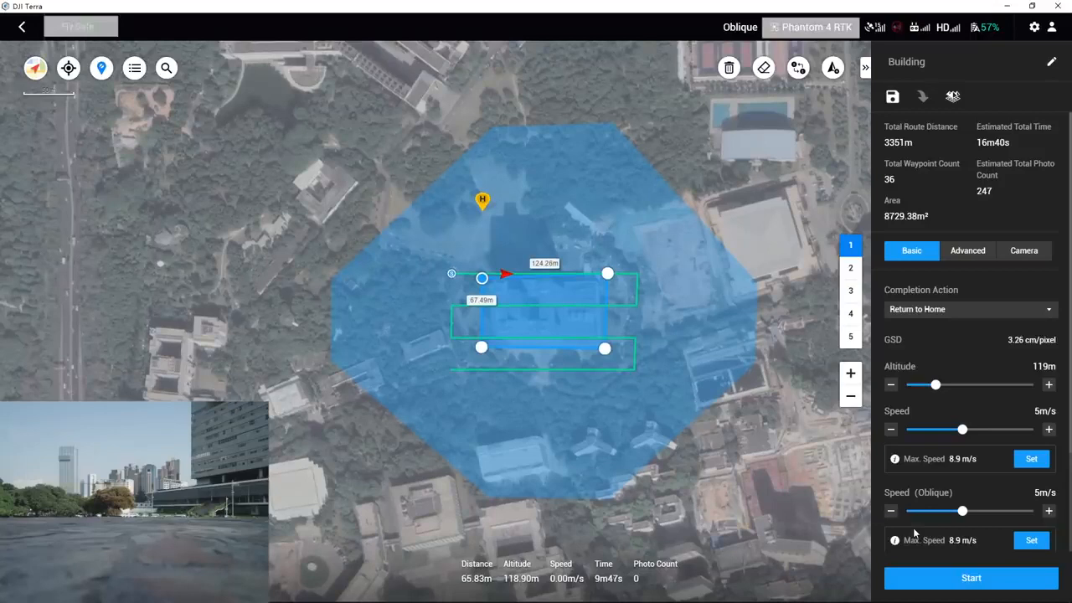
click(972, 578)
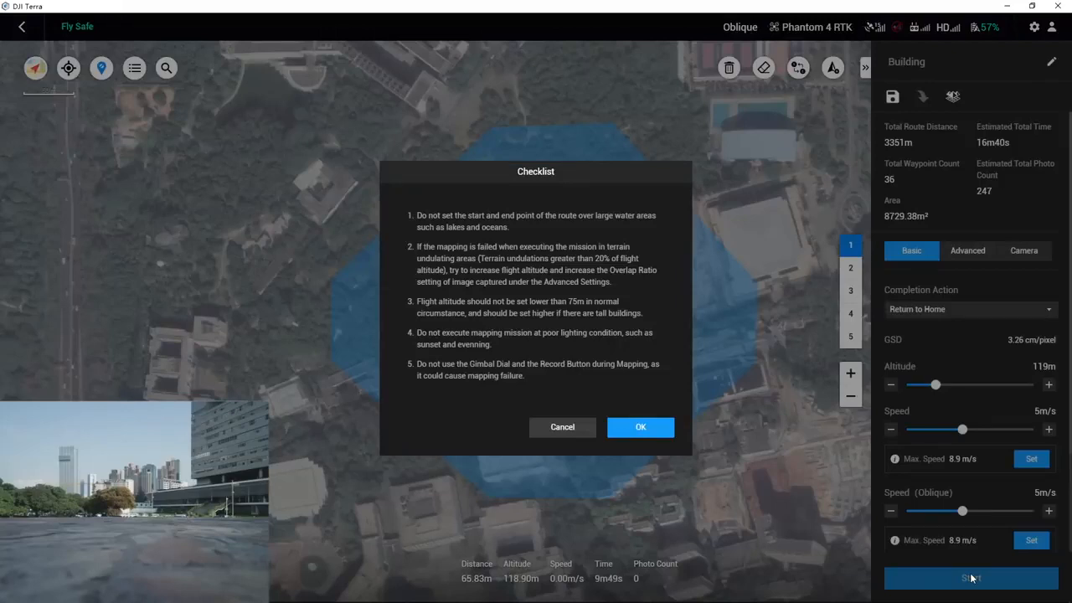
click(652, 426)
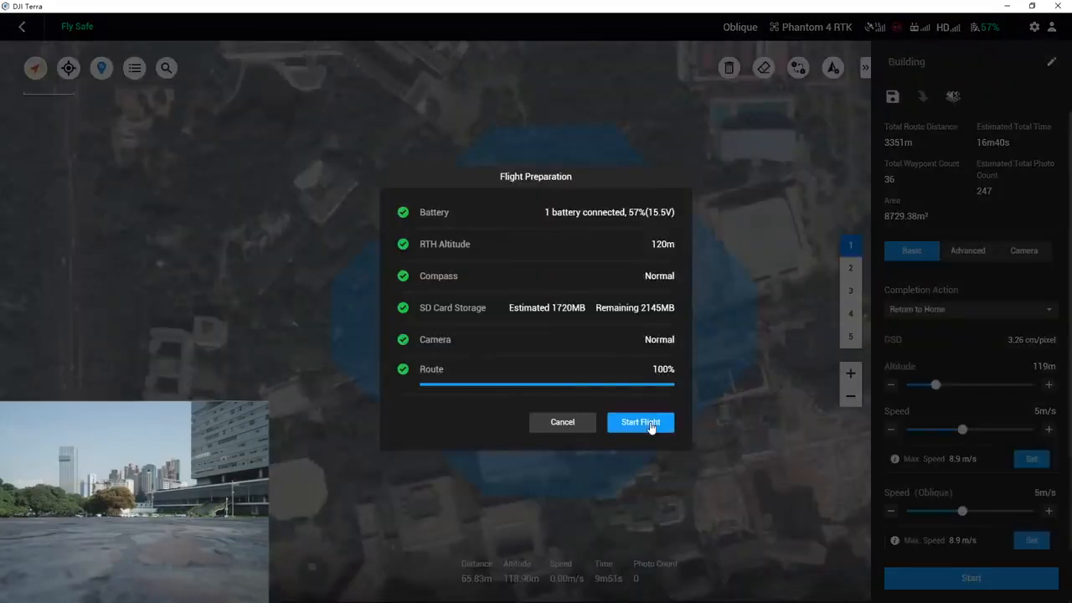
click(642, 422)
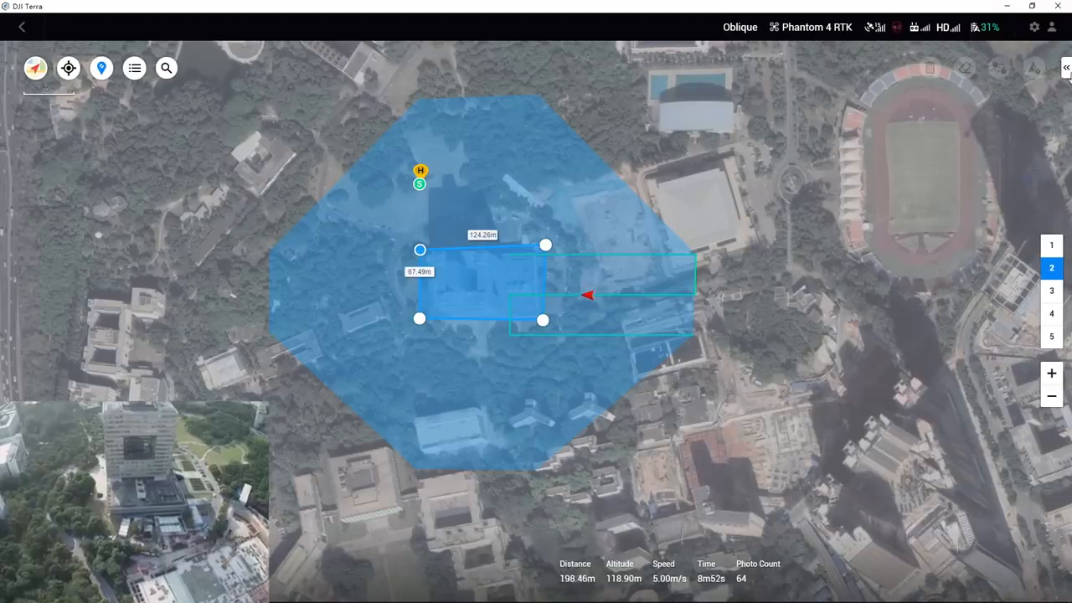
Interrupt the running Building mission, saving the waypoint route info and mission status
click(1031, 580)
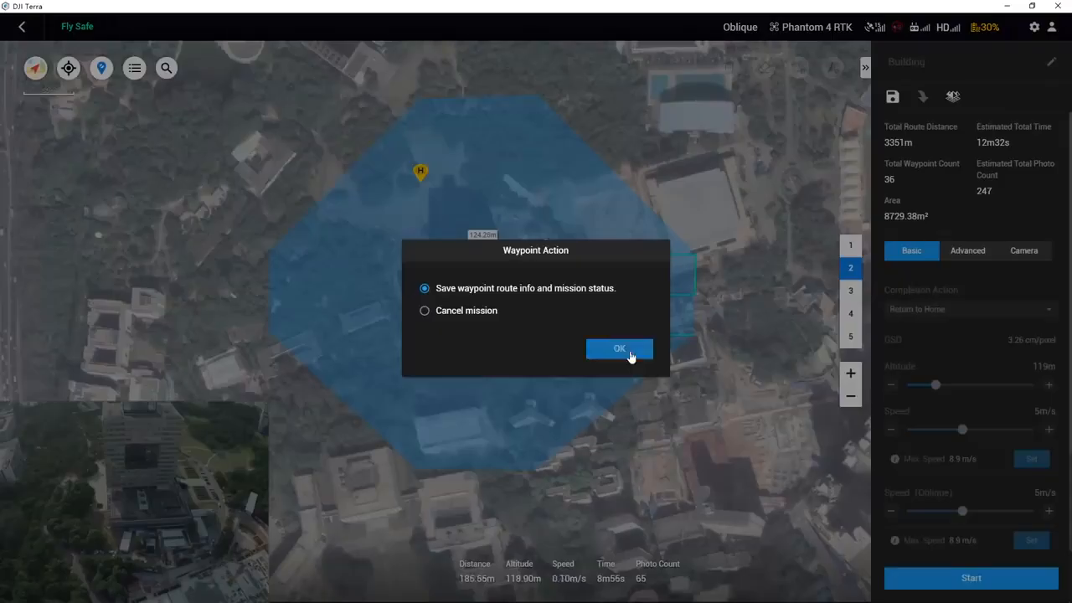
click(629, 352)
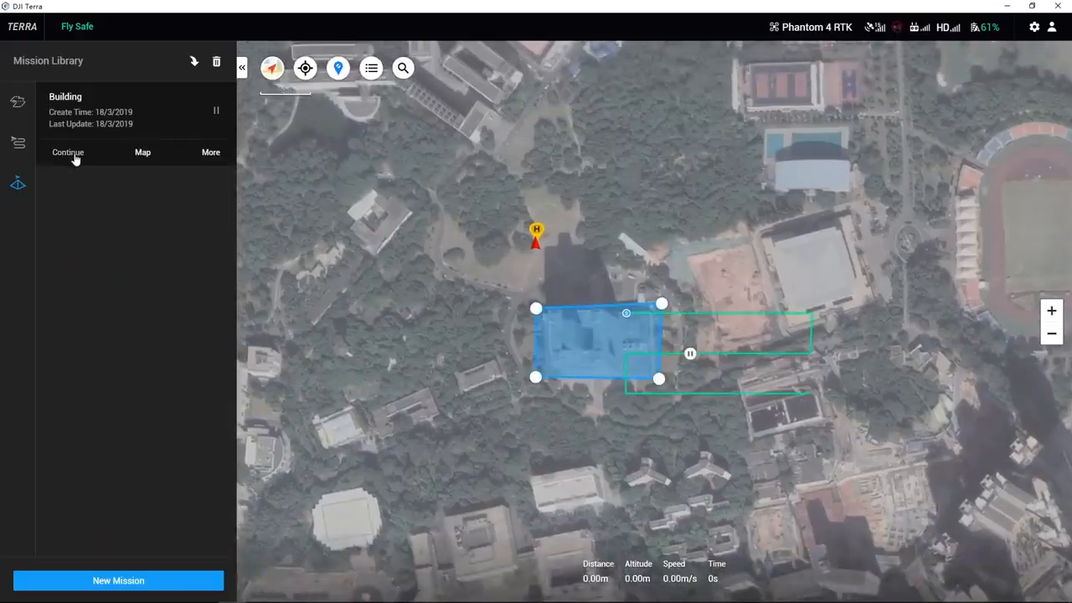
Continue the Building mission from its break point, start the flight and acknowledge the mission's completion
click(71, 154)
click(497, 334)
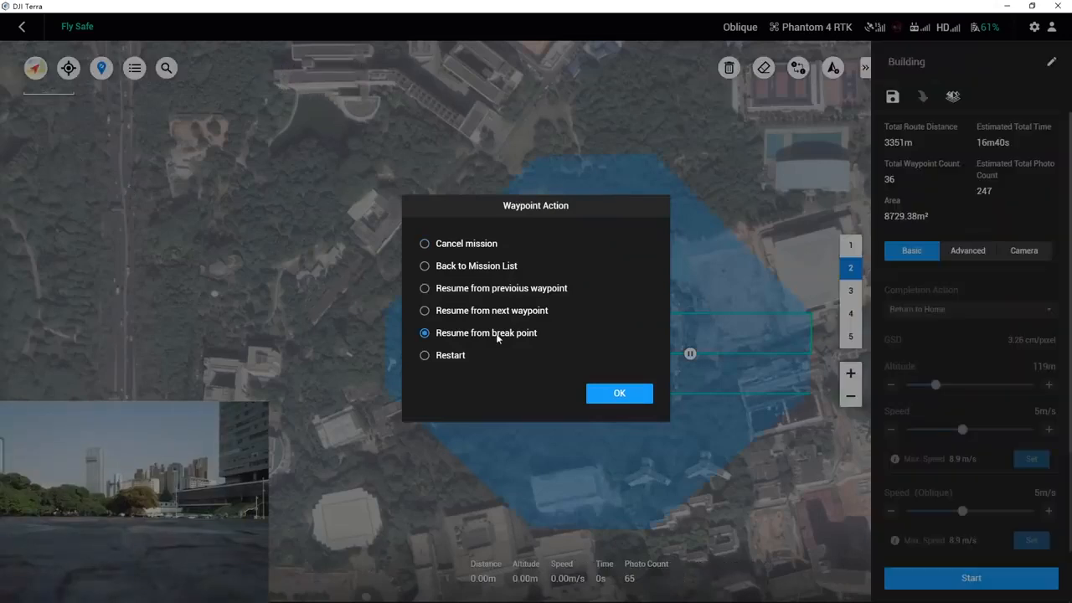
click(619, 393)
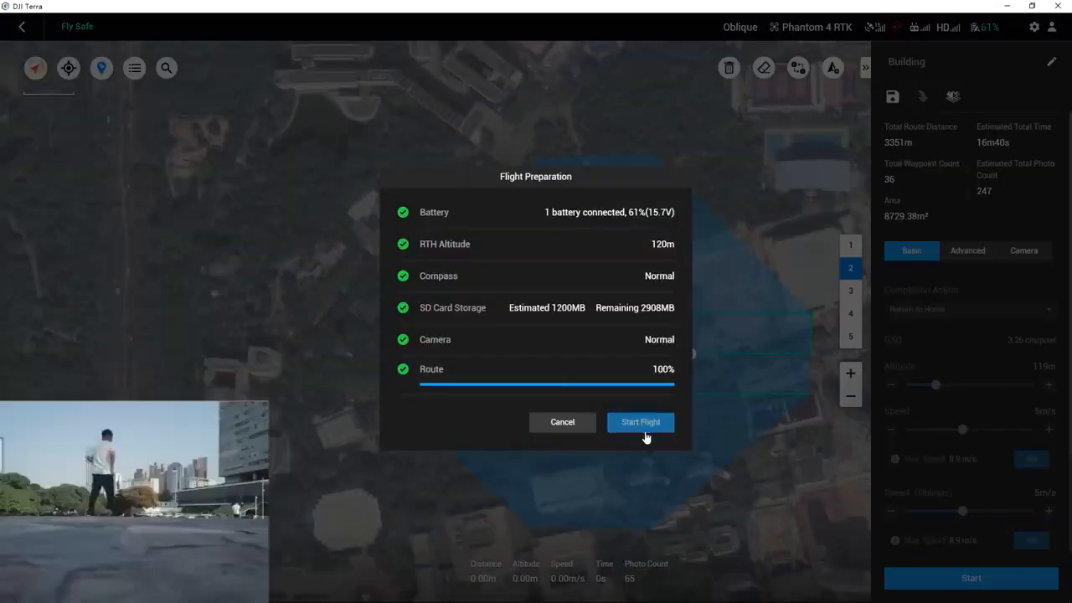
click(642, 425)
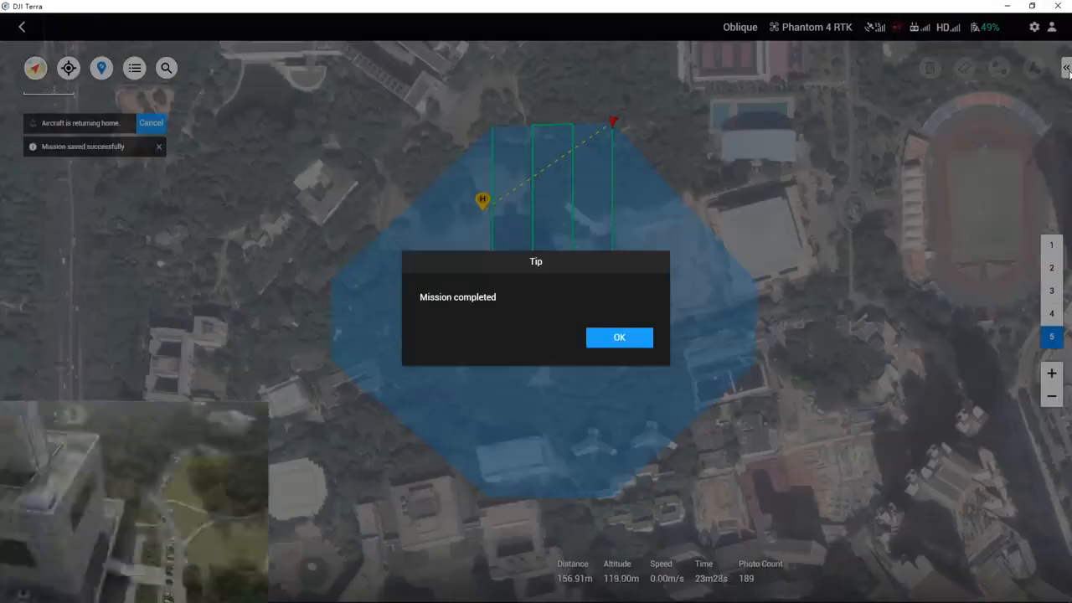
click(626, 339)
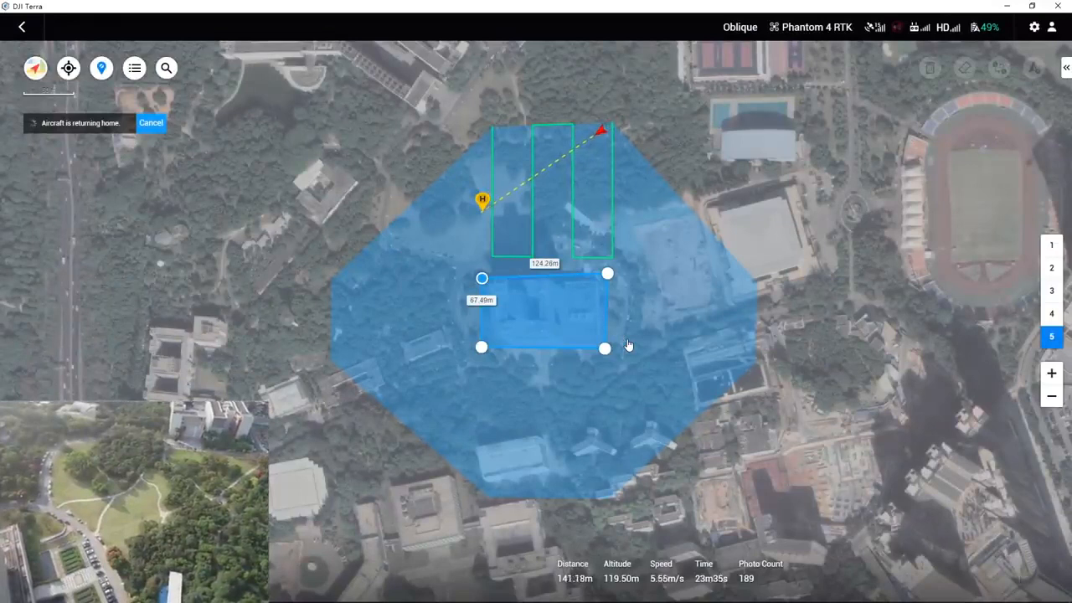